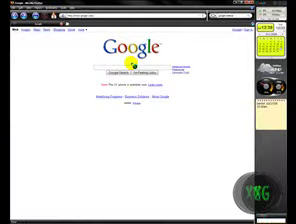
type("google sidebar")
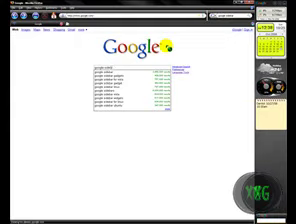
Step: Search Google for 'google sidebar' using the suggested query
key("Escape")
type("k")
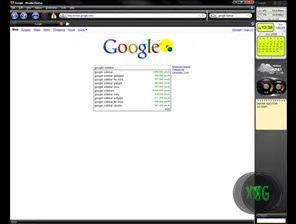
key("Return")
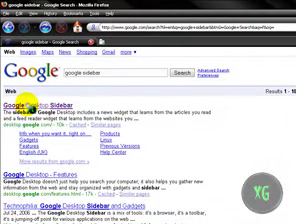
Step: Open the first result, 'Google Desktop Sidebar'
left_click(33, 104)
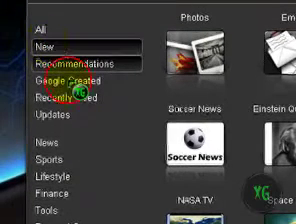
Step: Browse the New and Recommendations gadget categories, then list All gadgets
left_click(60, 47)
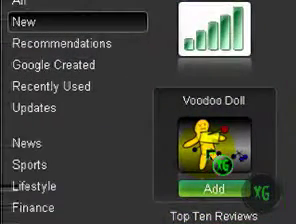
left_click(62, 44)
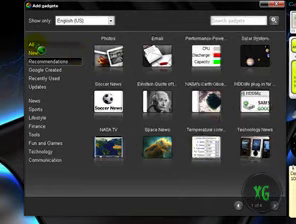
left_click(31, 43)
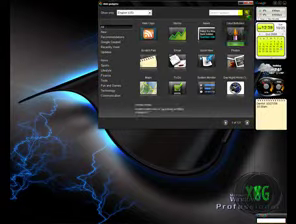
Step: Close the Add gadgets window to reveal the docked sidebar gadgets
left_click(252, 5)
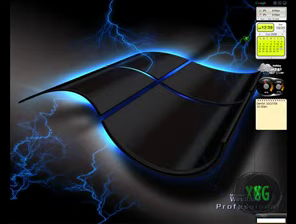